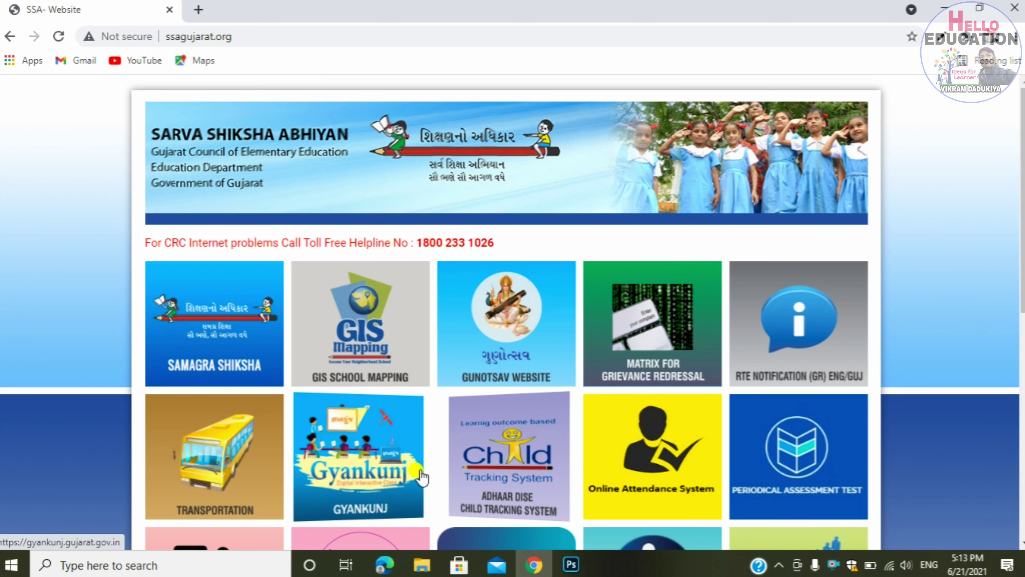
- Log in to the school's Child Tracking System account using the shown captcha code
{"action": "left_click", "coordinate": [510, 478]}
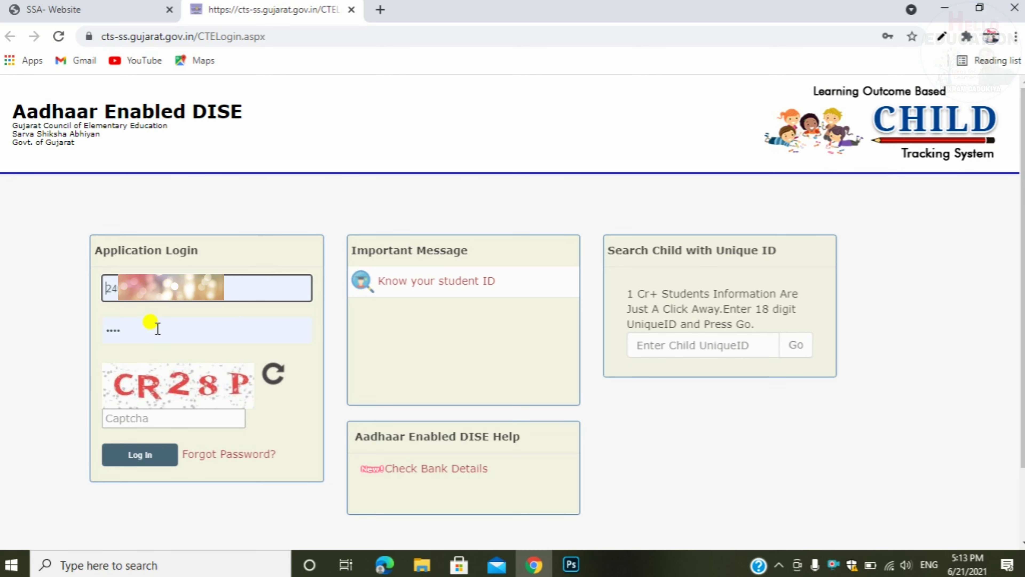
{"action": "left_click", "coordinate": [167, 420]}
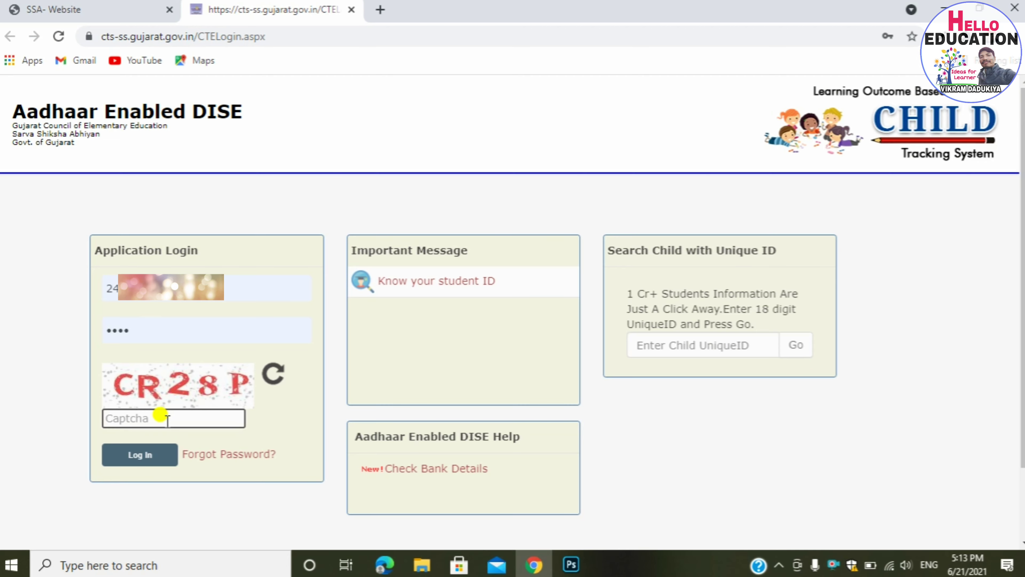
{"action": "type", "text": "CR28"}
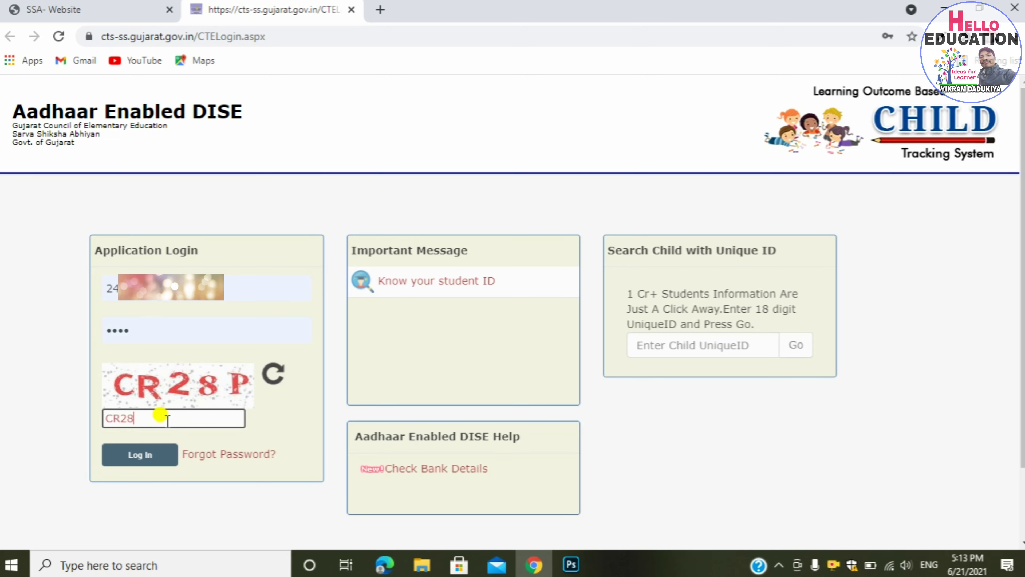
{"action": "type", "text": "P"}
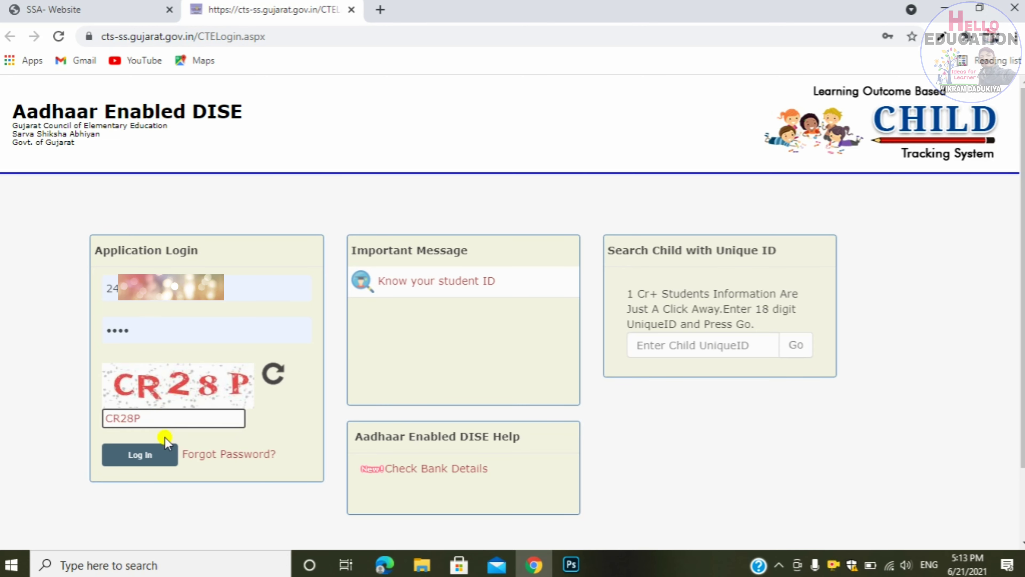
{"action": "left_click", "coordinate": [161, 454]}
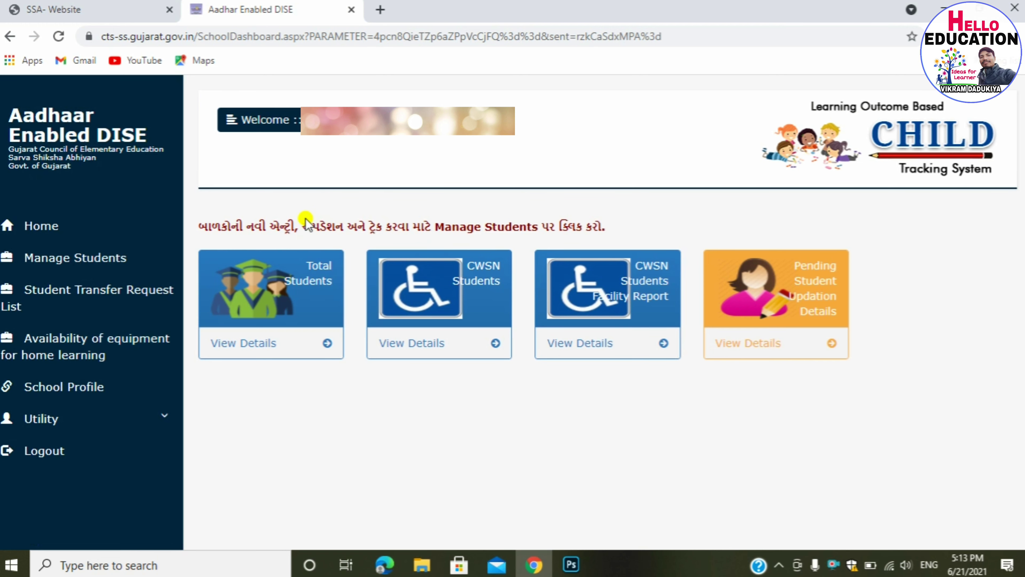
- Go to Manage Students and open the Std-2 student records
{"action": "left_click", "coordinate": [107, 263]}
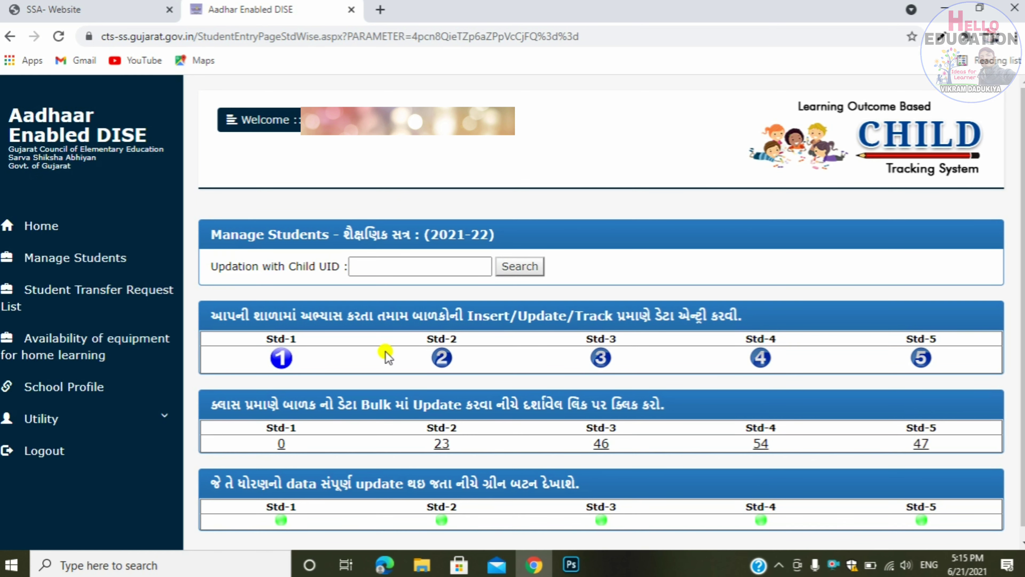
{"action": "left_click", "coordinate": [440, 360]}
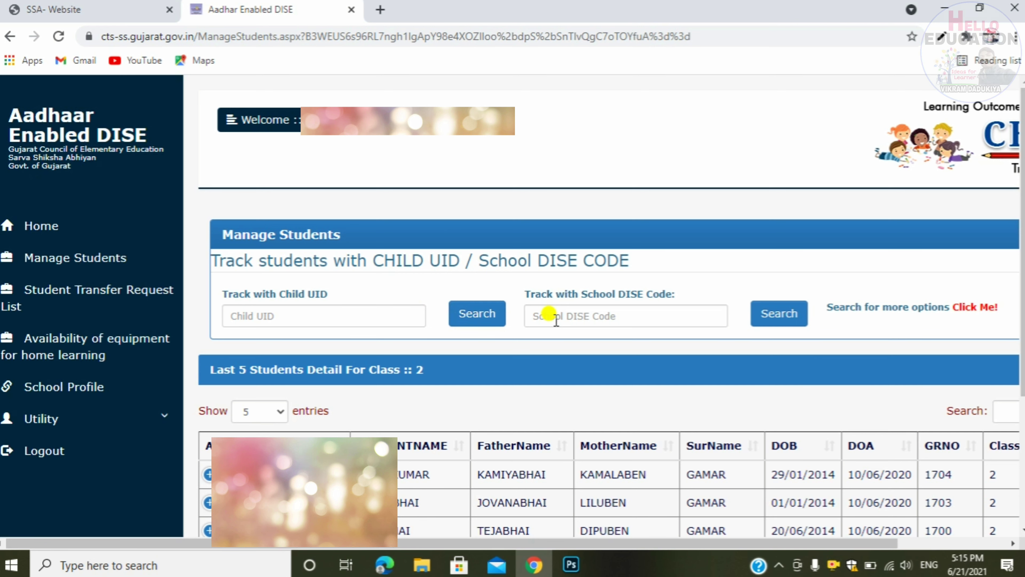
- Search for the student by entering their 18-digit Child UID
{"action": "left_click", "coordinate": [387, 312]}
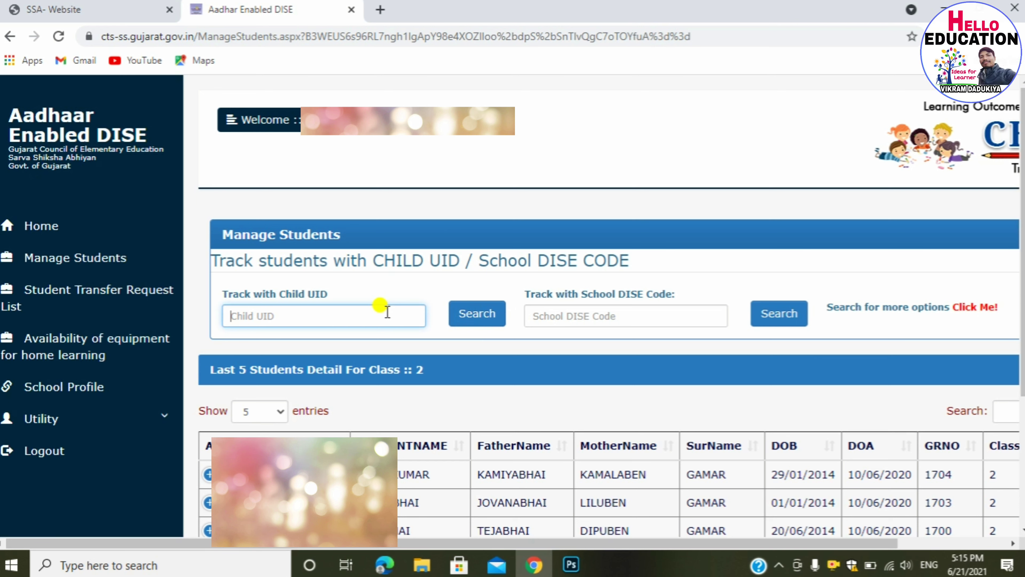
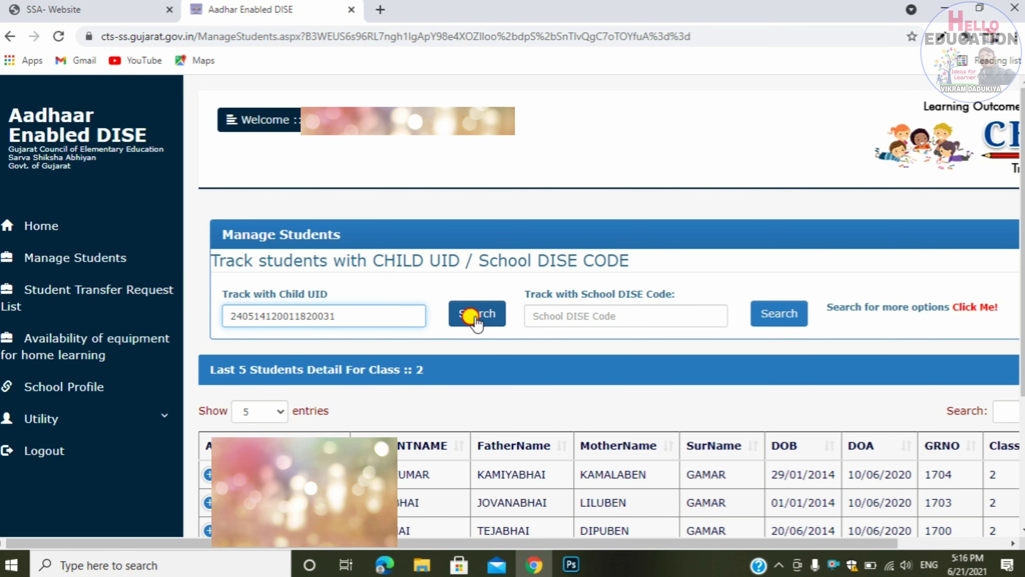
{"action": "left_click", "coordinate": [477, 320]}
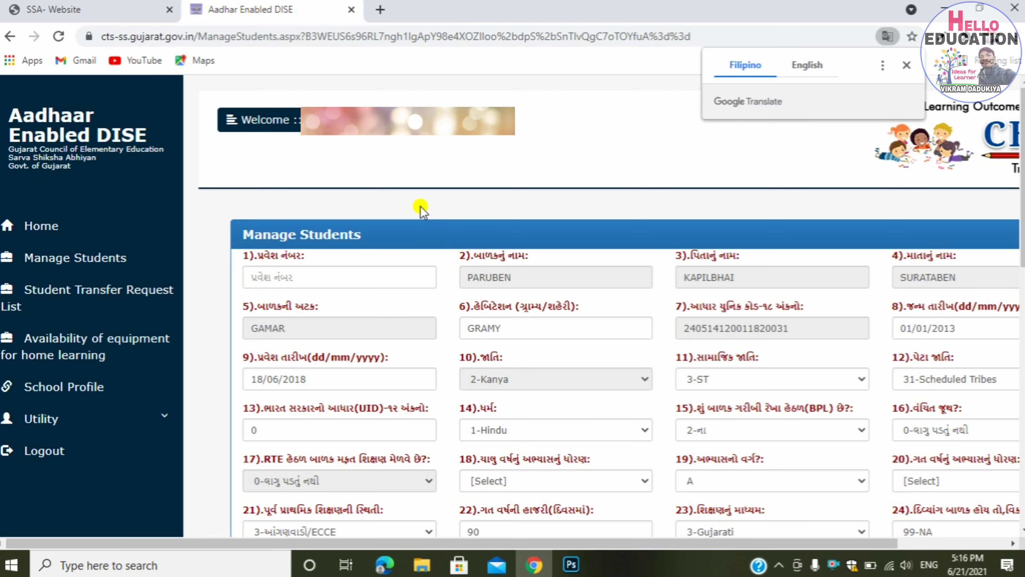
{"action": "scroll", "coordinate": [421, 207], "scroll_direction": "down", "scroll_amount": 3}
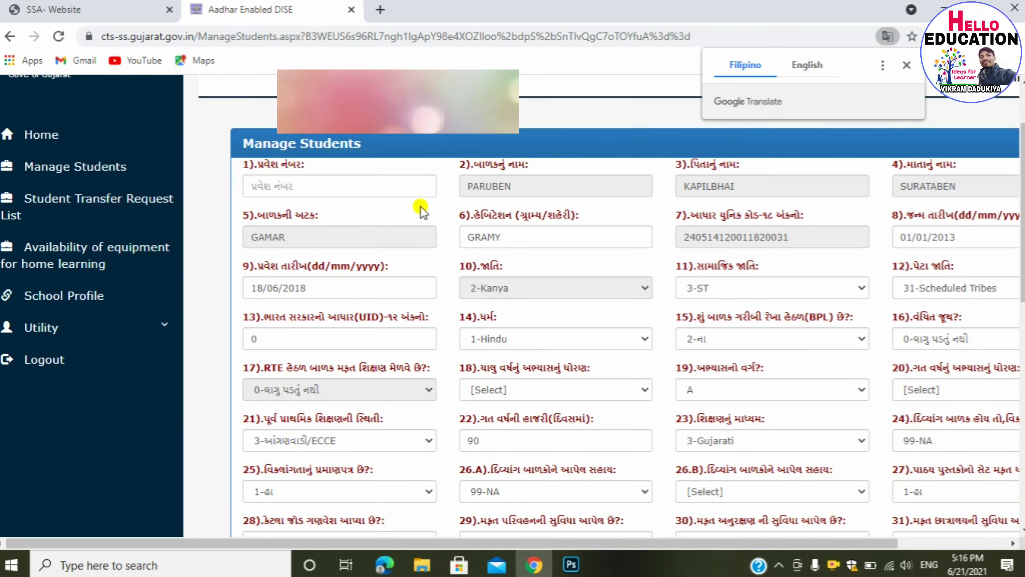
{"action": "scroll", "coordinate": [420, 207], "scroll_direction": "down", "scroll_amount": 7}
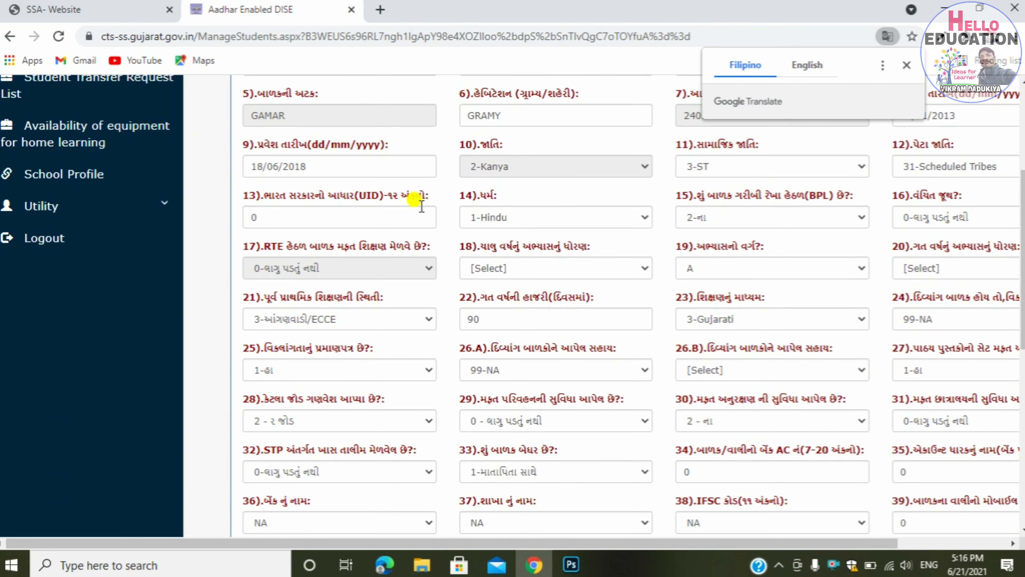
{"action": "scroll", "coordinate": [420, 207], "scroll_direction": "down", "scroll_amount": 4}
{"action": "scroll", "coordinate": [419, 205], "scroll_direction": "up", "scroll_amount": 11}
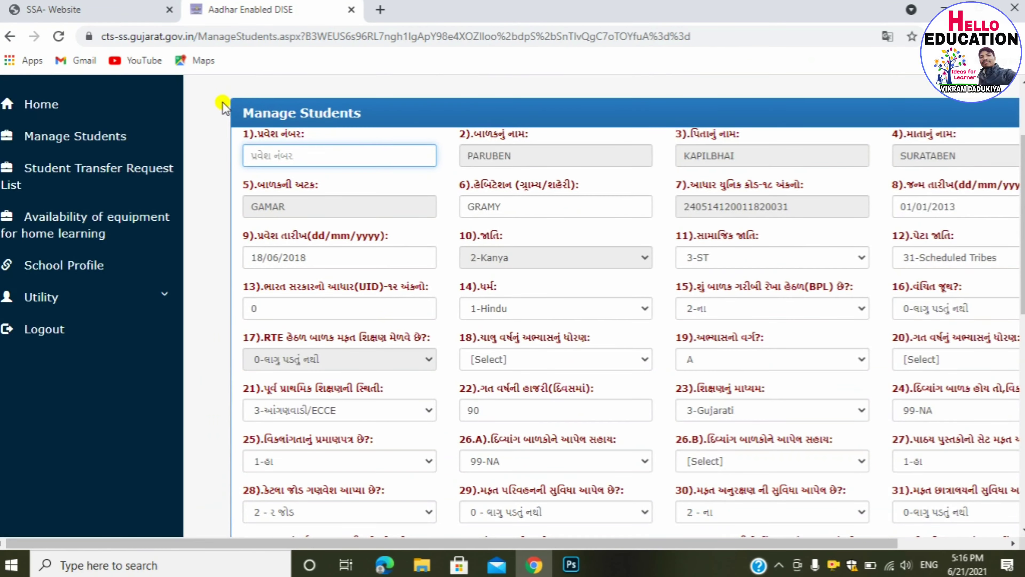
{"action": "left_click", "coordinate": [223, 105]}
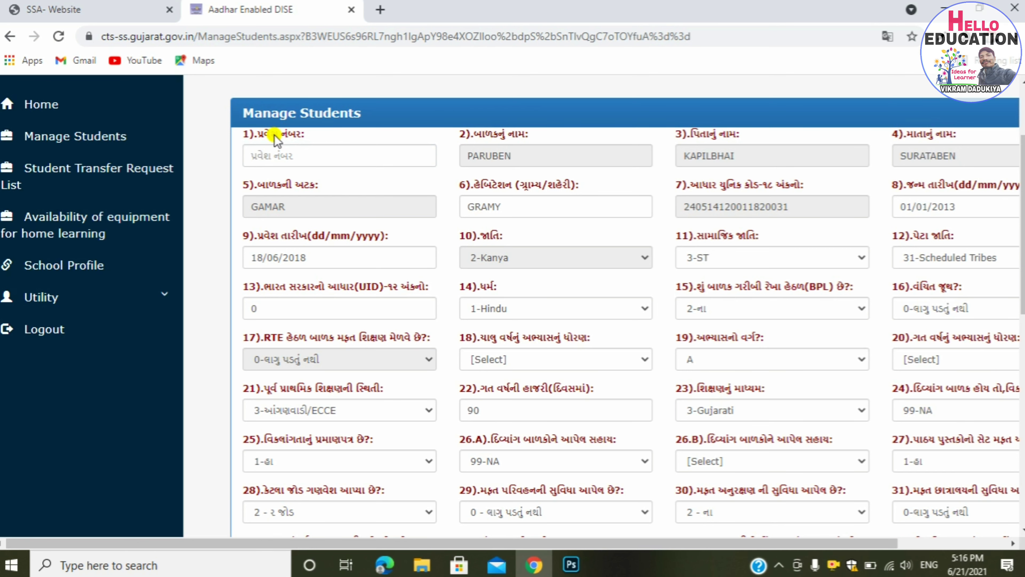
{"action": "left_click", "coordinate": [285, 153]}
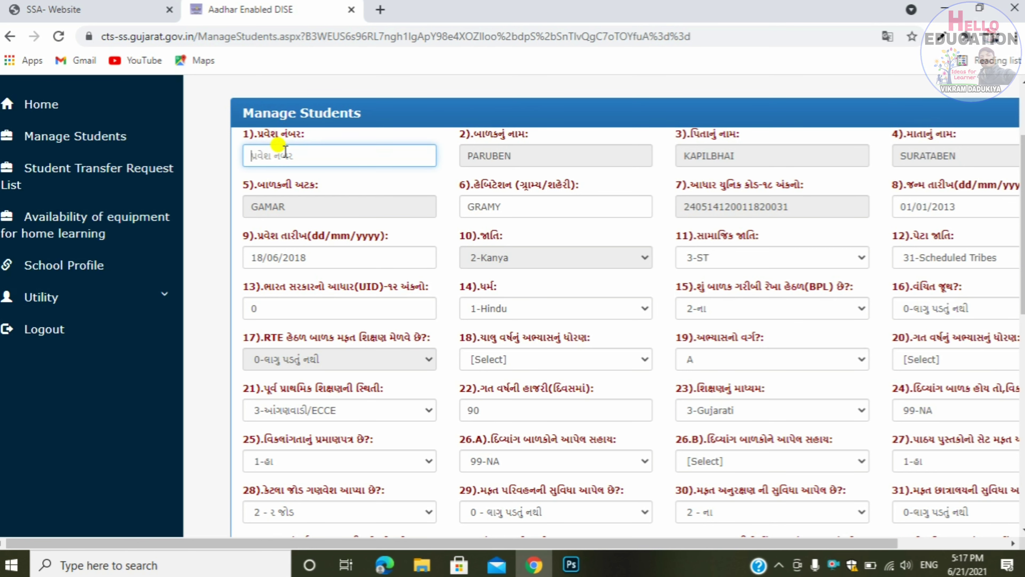
{"action": "left_click", "coordinate": [200, 250]}
{"action": "scroll", "coordinate": [201, 248], "scroll_direction": "down", "scroll_amount": 1}
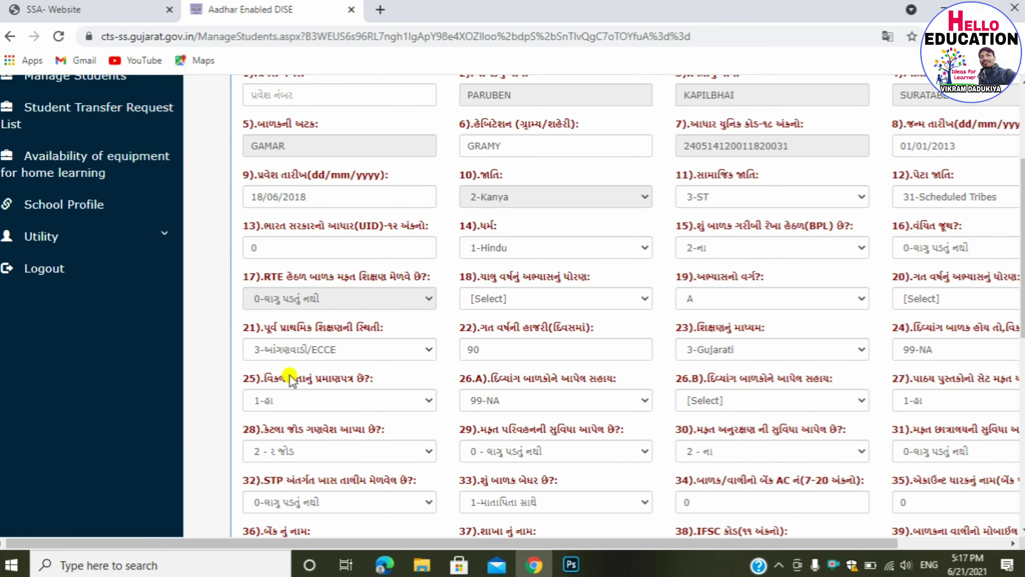
{"action": "scroll", "coordinate": [226, 441], "scroll_direction": "down", "scroll_amount": 1}
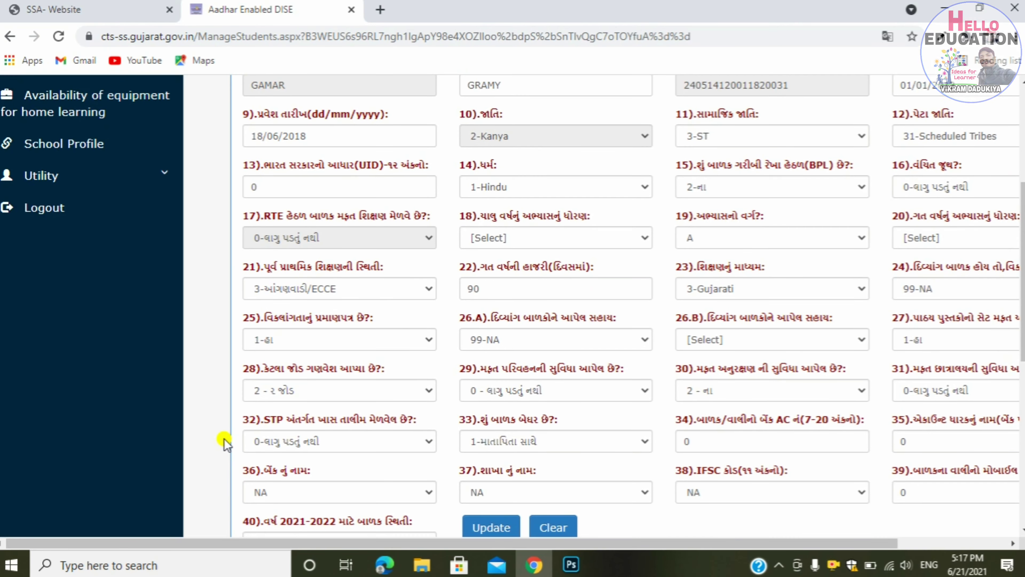
{"action": "scroll", "coordinate": [226, 441], "scroll_direction": "down", "scroll_amount": 1}
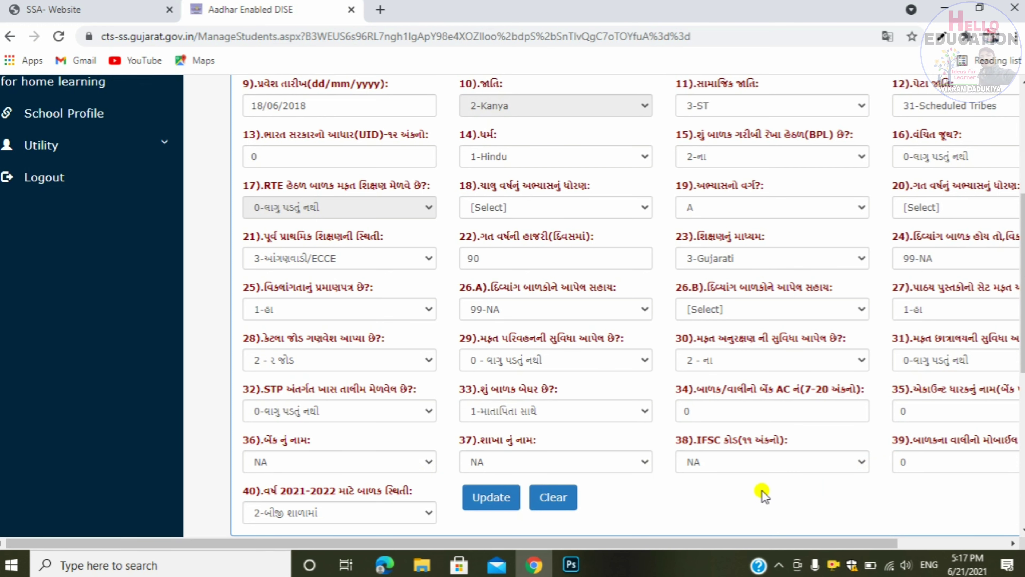
{"action": "scroll", "coordinate": [763, 495], "scroll_direction": "down", "scroll_amount": 1}
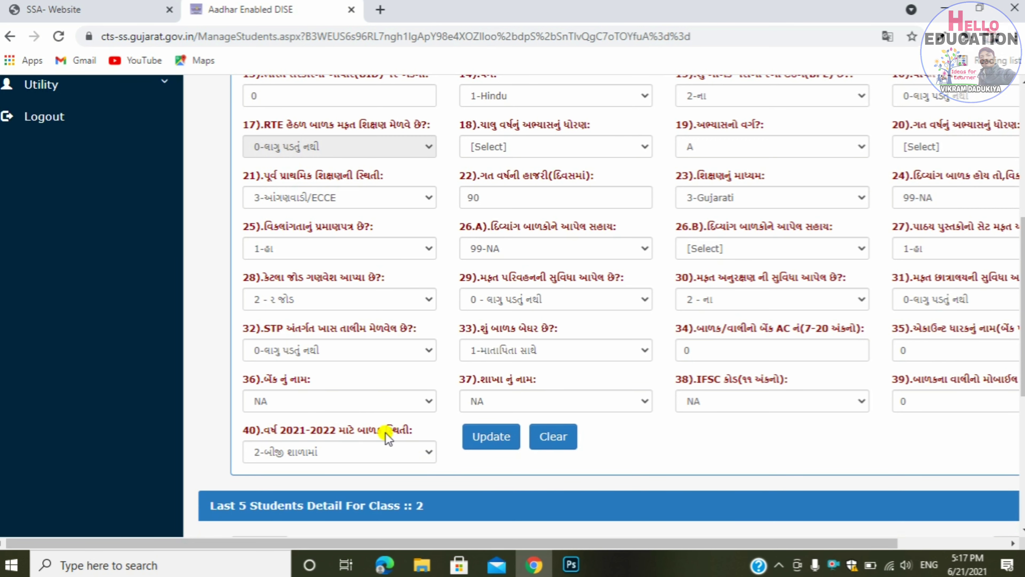
- Set the student's 2021-22 status to '1-આ શાળામાં જ' (in this school)
{"action": "left_click", "coordinate": [408, 453]}
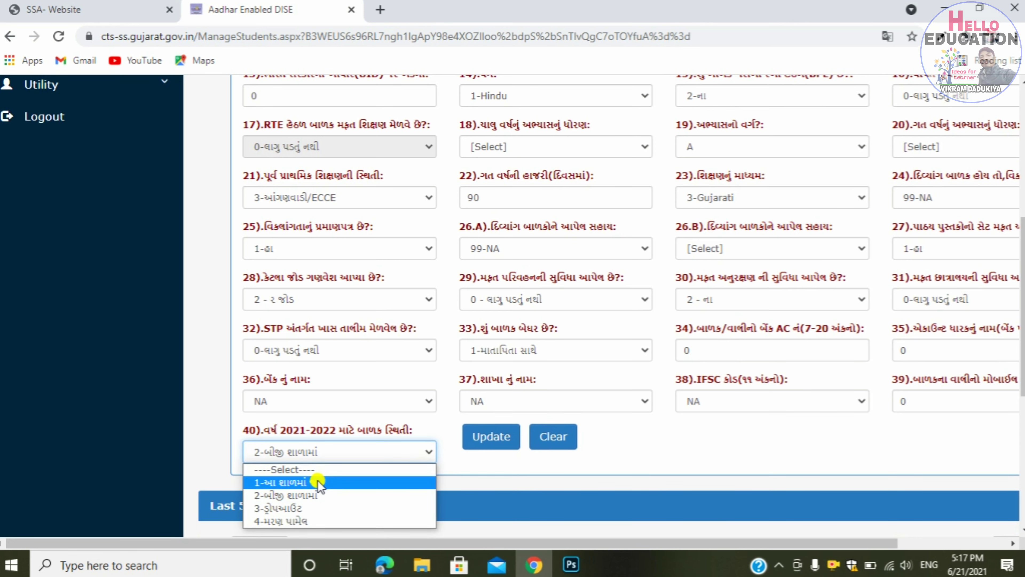
{"action": "left_click", "coordinate": [318, 482]}
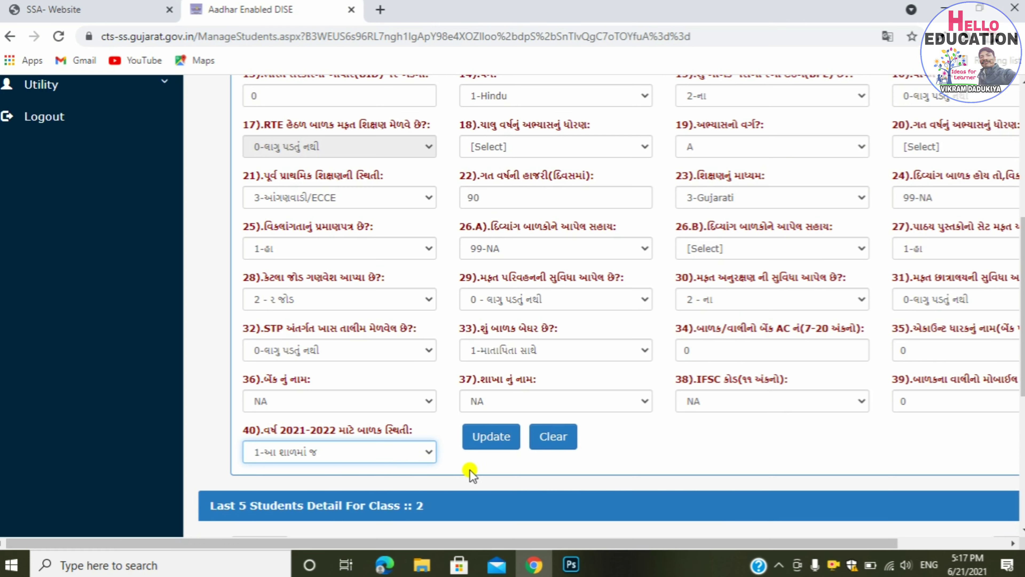
{"action": "left_click", "coordinate": [494, 471]}
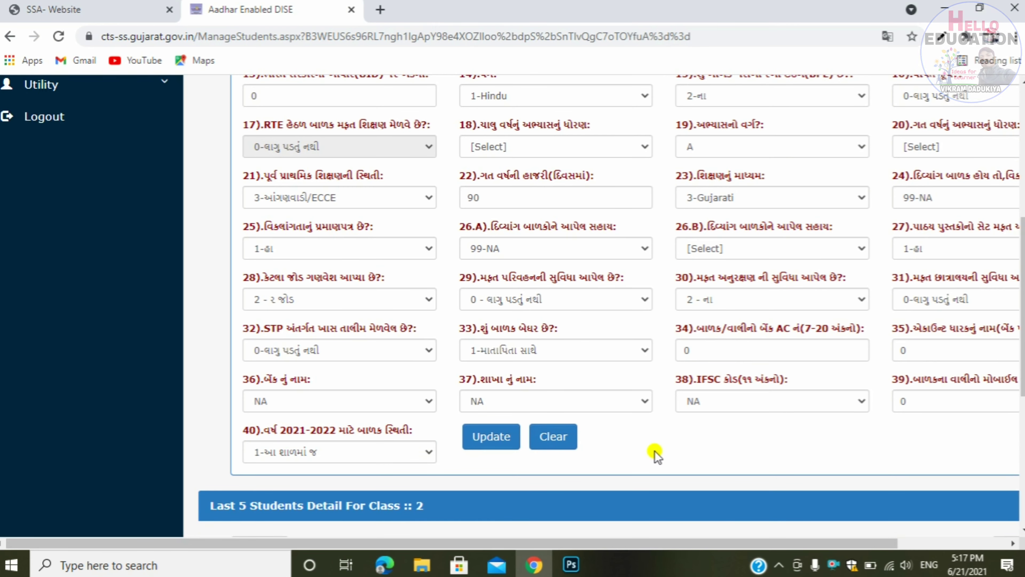
- Set the current standard to 4 and the previous year's standard to 3
{"action": "scroll", "coordinate": [654, 451], "scroll_direction": "up", "scroll_amount": 5}
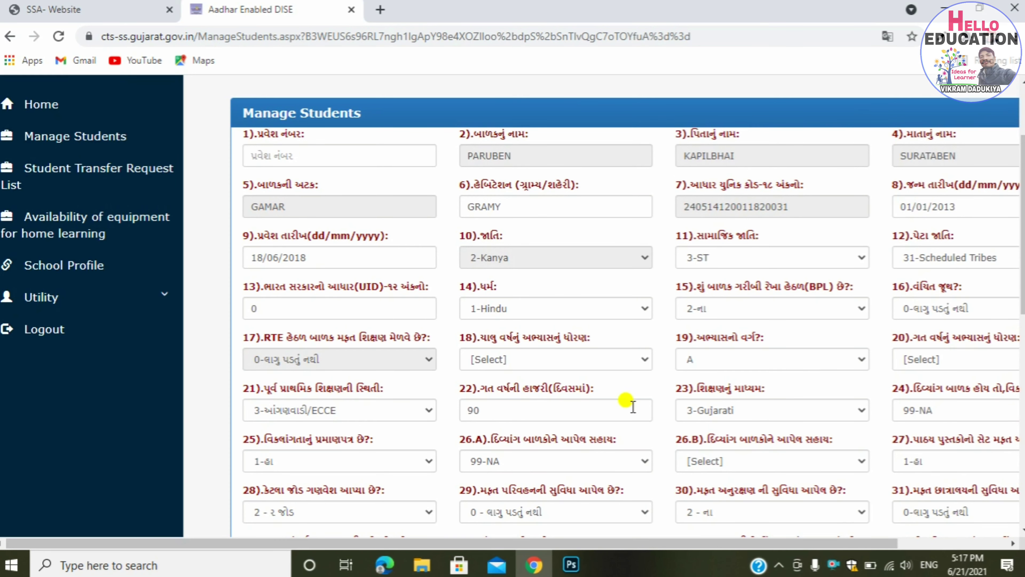
{"action": "left_click", "coordinate": [547, 358]}
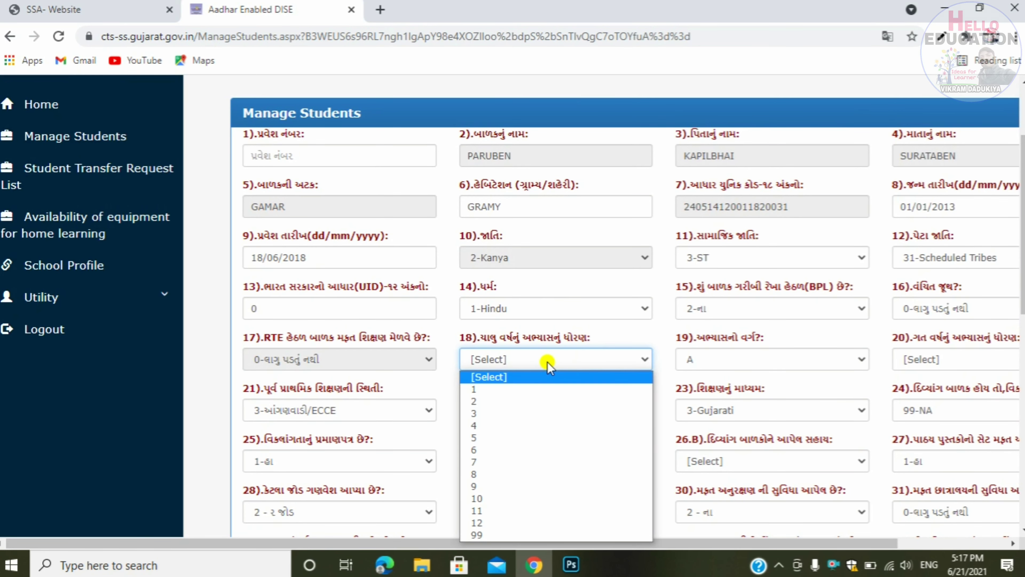
{"action": "left_click", "coordinate": [491, 425]}
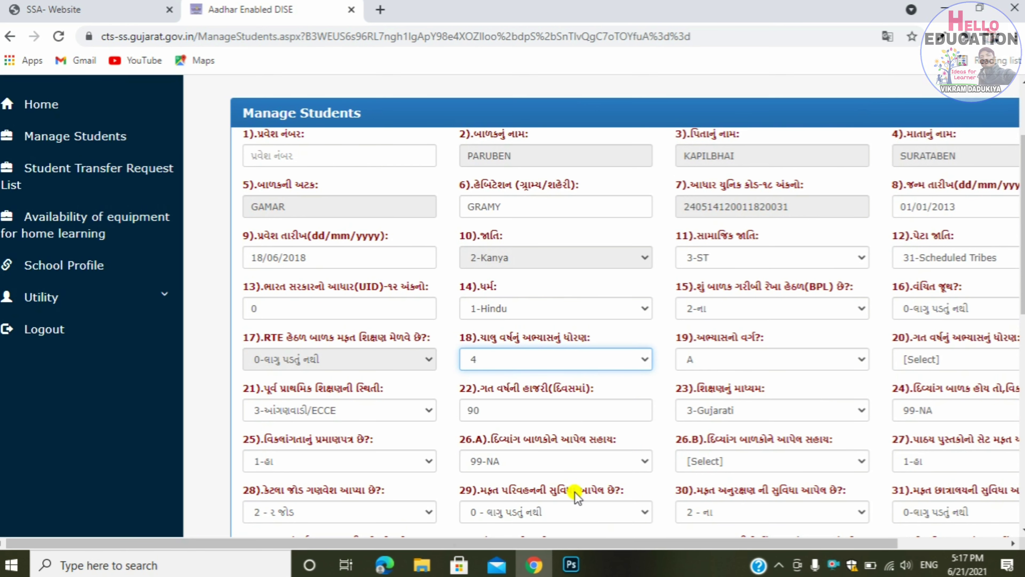
{"action": "left_click", "coordinate": [624, 487]}
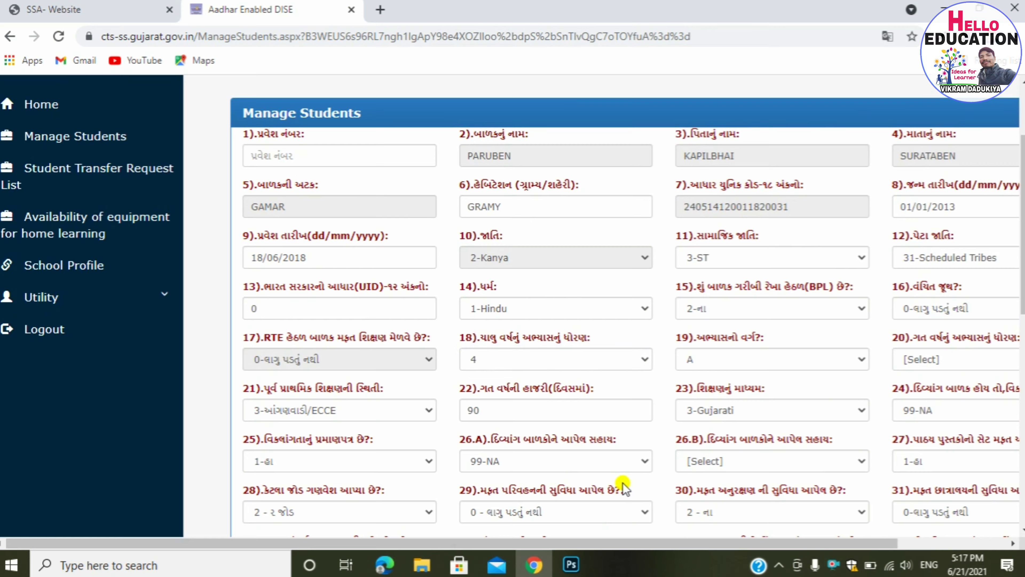
{"action": "scroll", "coordinate": [624, 487], "scroll_direction": "down", "scroll_amount": 4}
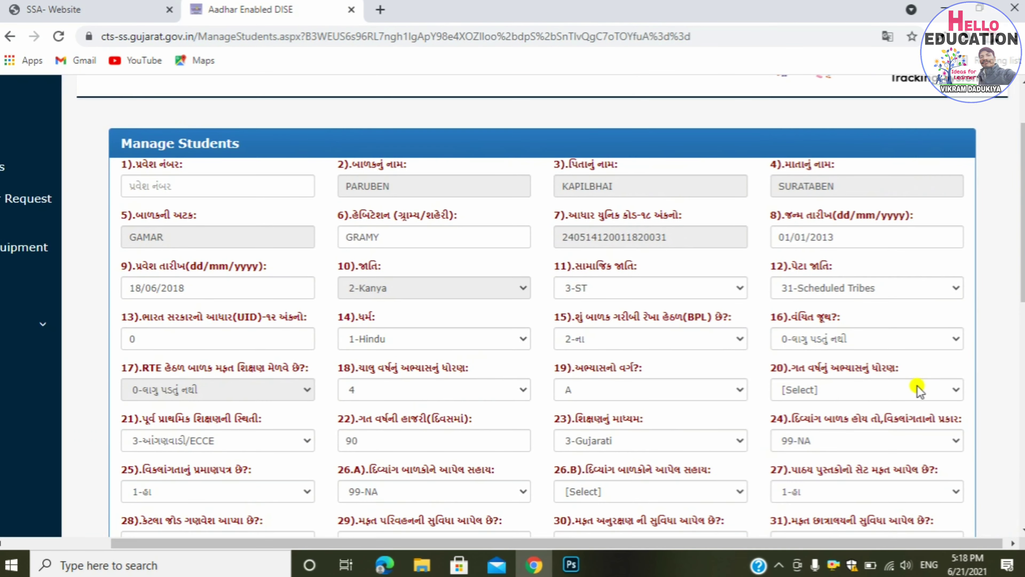
{"action": "left_click", "coordinate": [913, 391]}
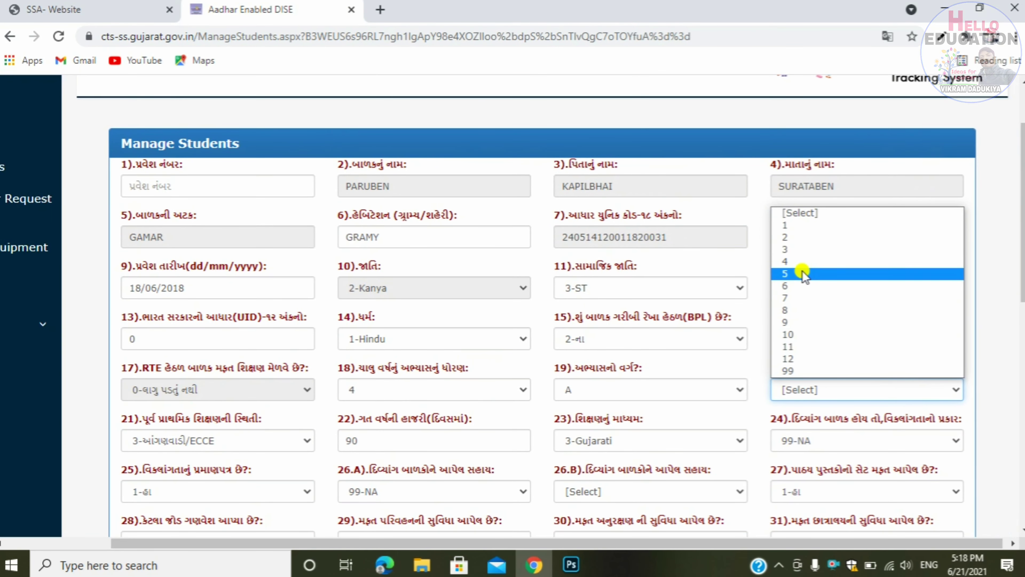
{"action": "left_click", "coordinate": [793, 250]}
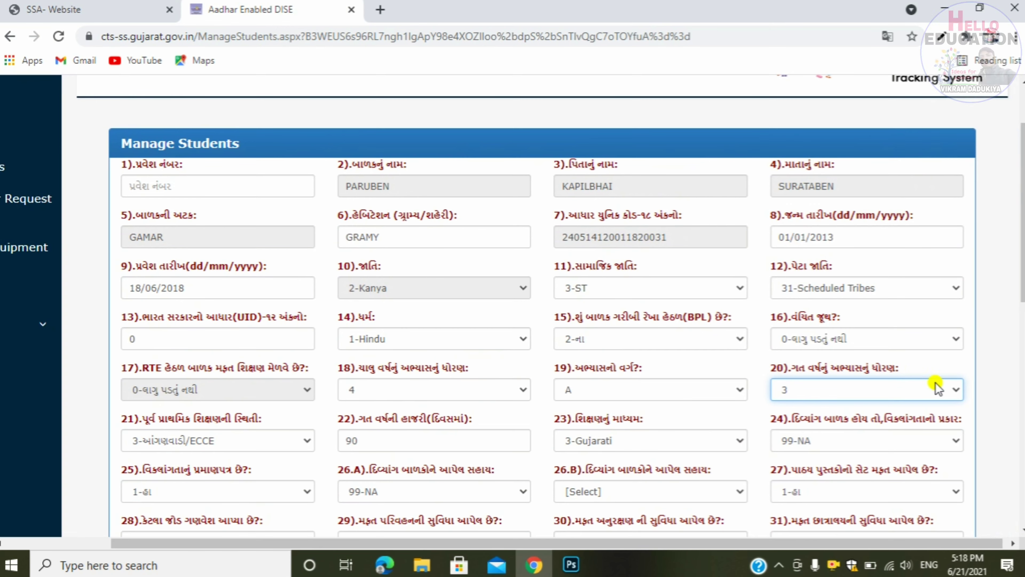
{"action": "left_click", "coordinate": [1001, 416]}
{"action": "scroll", "coordinate": [1000, 416], "scroll_direction": "down", "scroll_amount": 3}
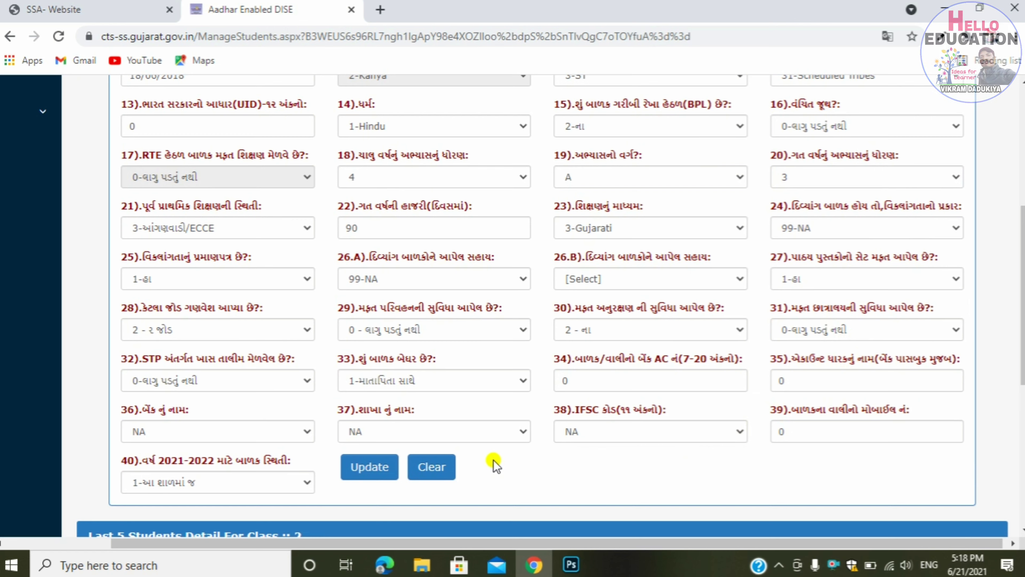
- Update the student record and acknowledge the 'Data Update successfully' alert
{"action": "left_click", "coordinate": [369, 467]}
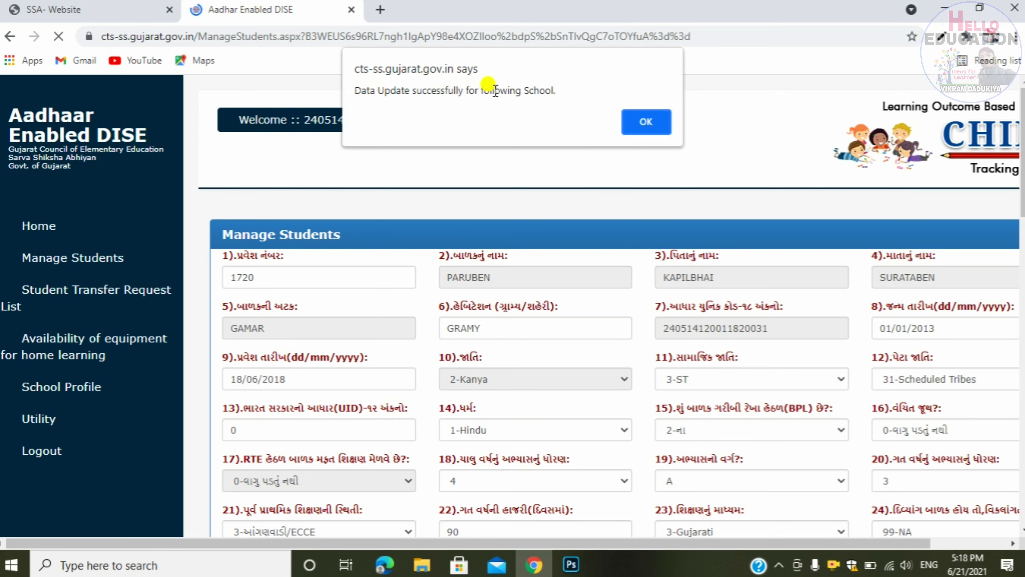
{"action": "left_click", "coordinate": [633, 122]}
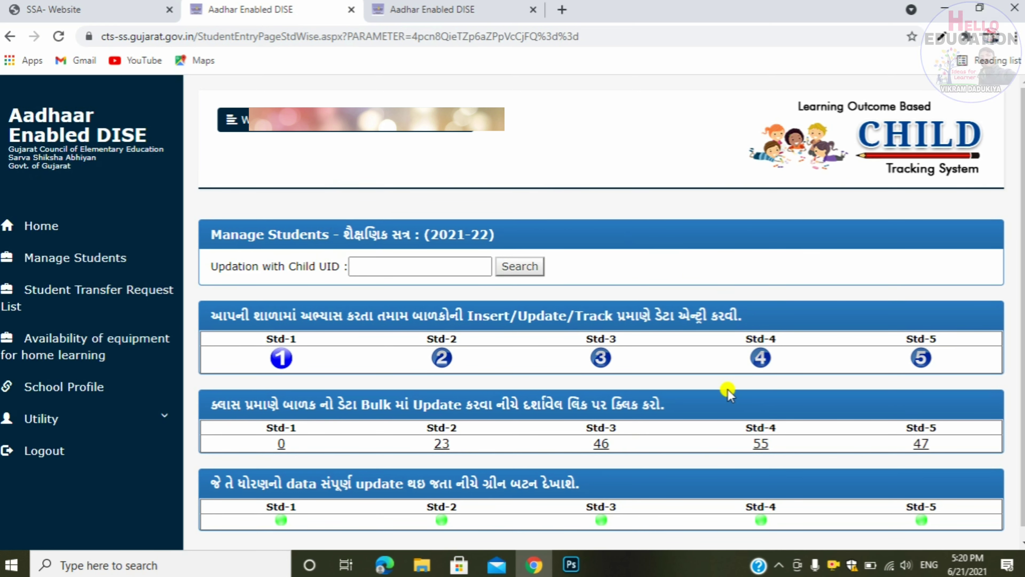
- Open the 55-student Std-4 list and highlight the updated student's Aadhaar number
{"action": "left_click", "coordinate": [762, 447]}
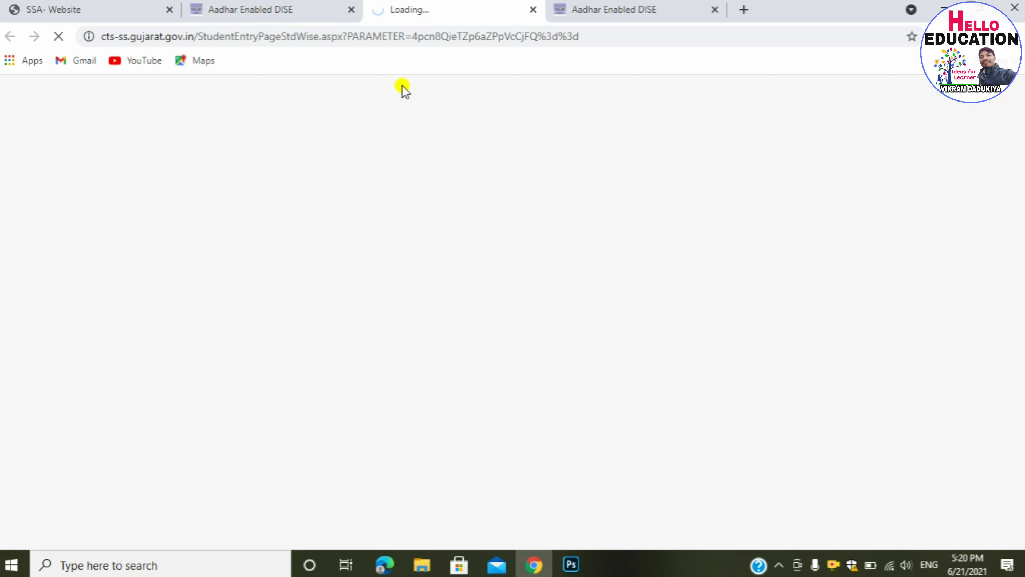
{"action": "left_click", "coordinate": [567, 9]}
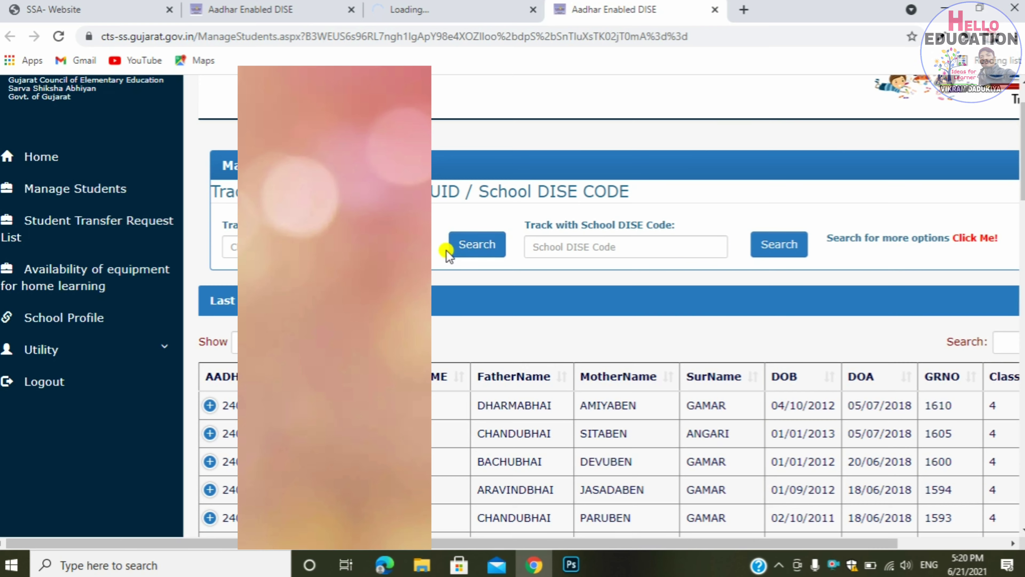
{"action": "scroll", "coordinate": [432, 344], "scroll_direction": "down", "scroll_amount": 6}
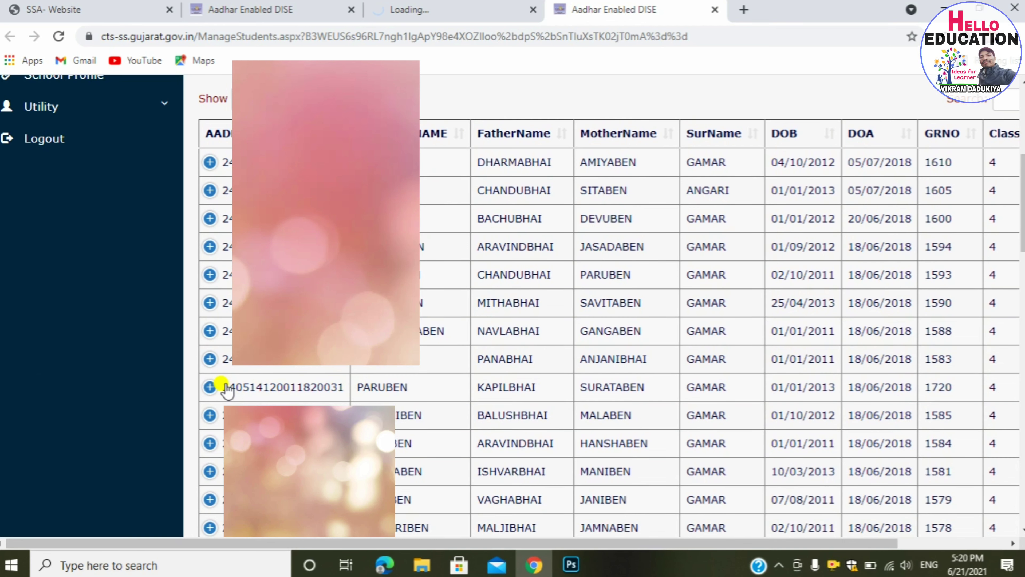
{"action": "left_click_drag", "start_coordinate": [225, 387], "coordinate": [541, 384]}
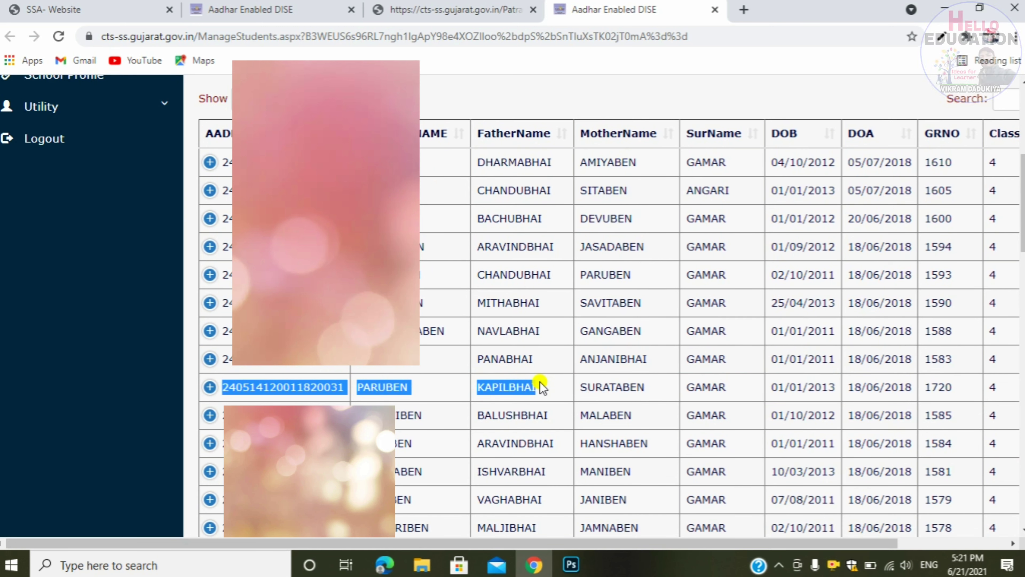